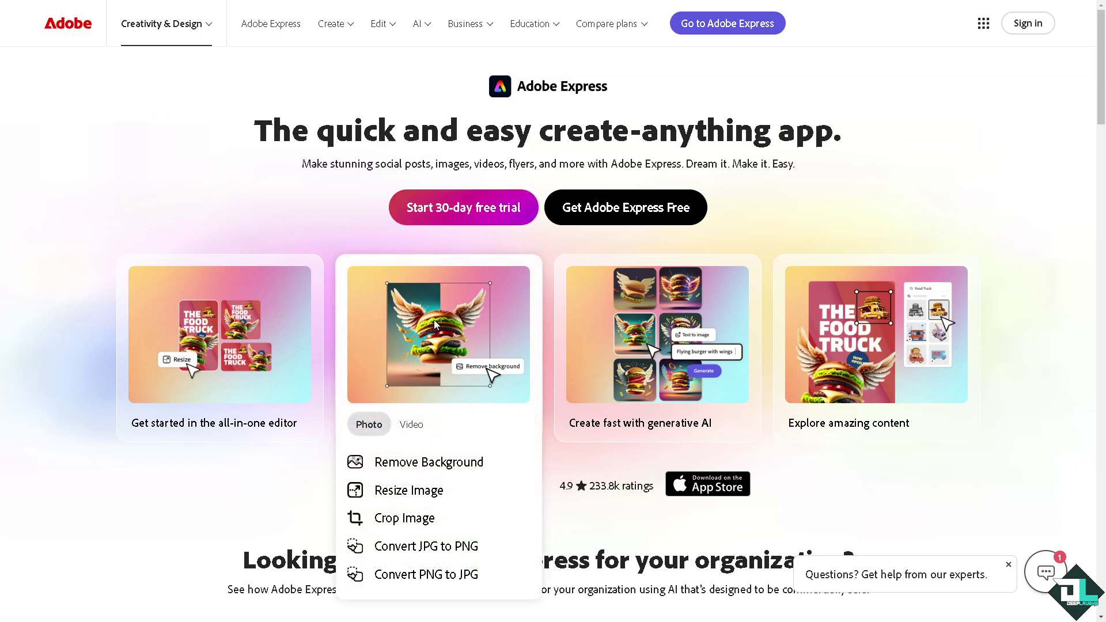
# Step: Go from the Adobe website to the signed-in Adobe Express home page
pyautogui.moveTo(877, 340)
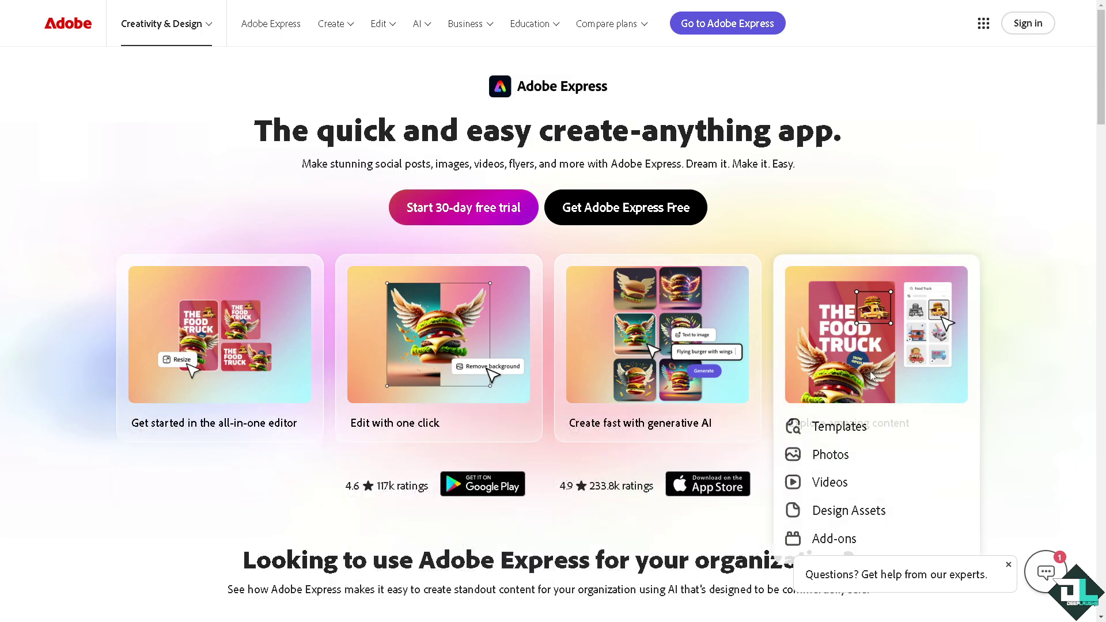
pyautogui.moveTo(279, 341)
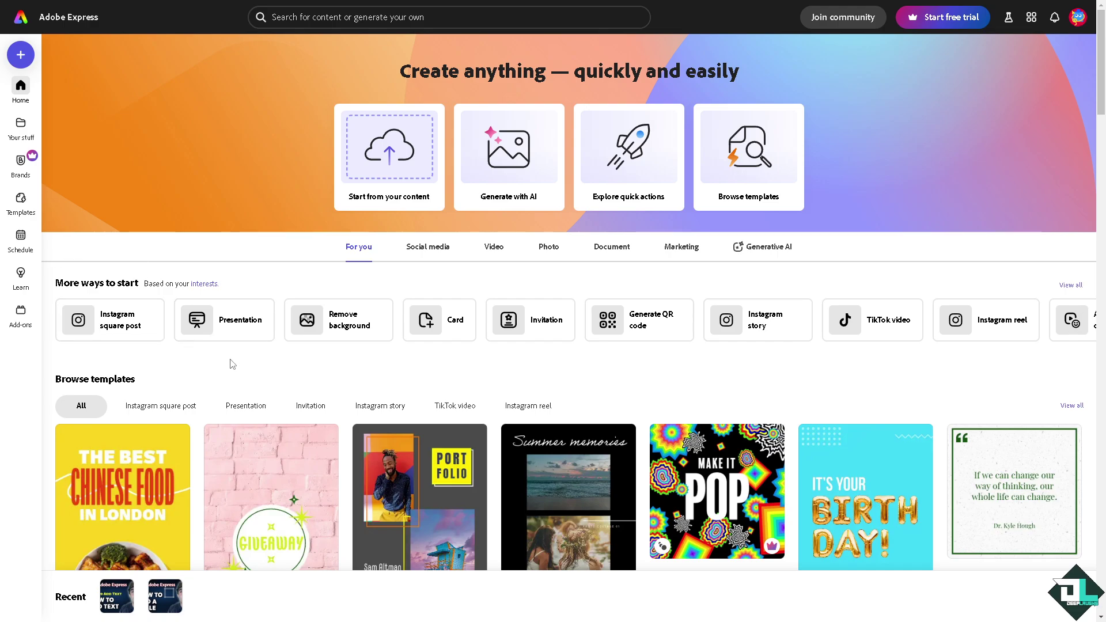
# Step: Open the recent 'How to Add Text to Video in Adobe Express' design in the editor
pyautogui.moveTo(23, 202)
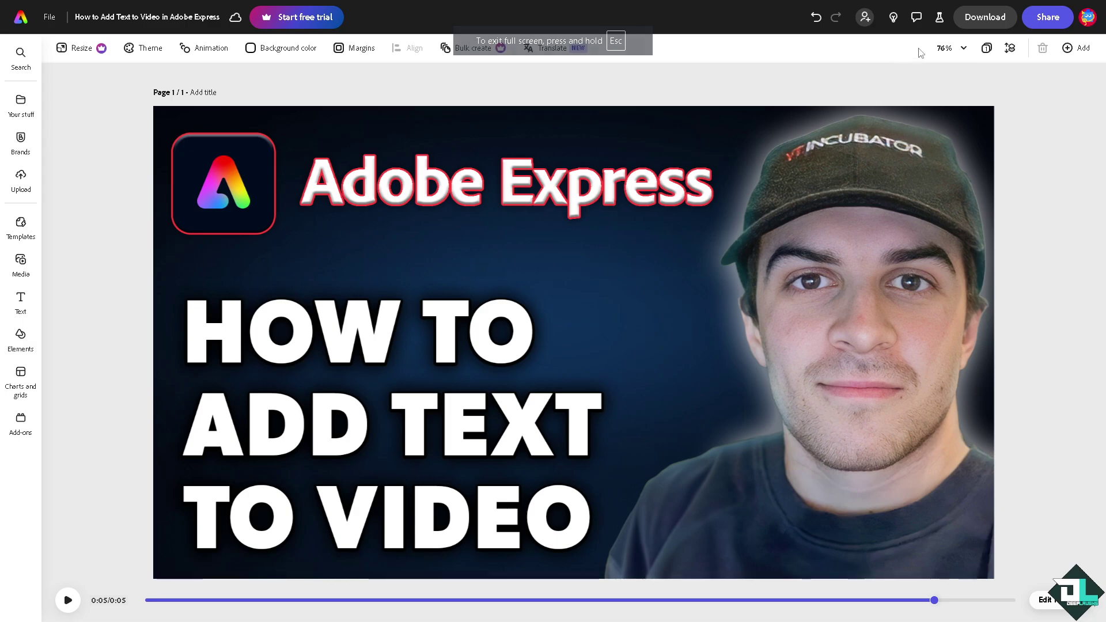
# Step: Add a same-size second page, then add and delete a couple video from featured free videos
pyautogui.click(1071, 50)
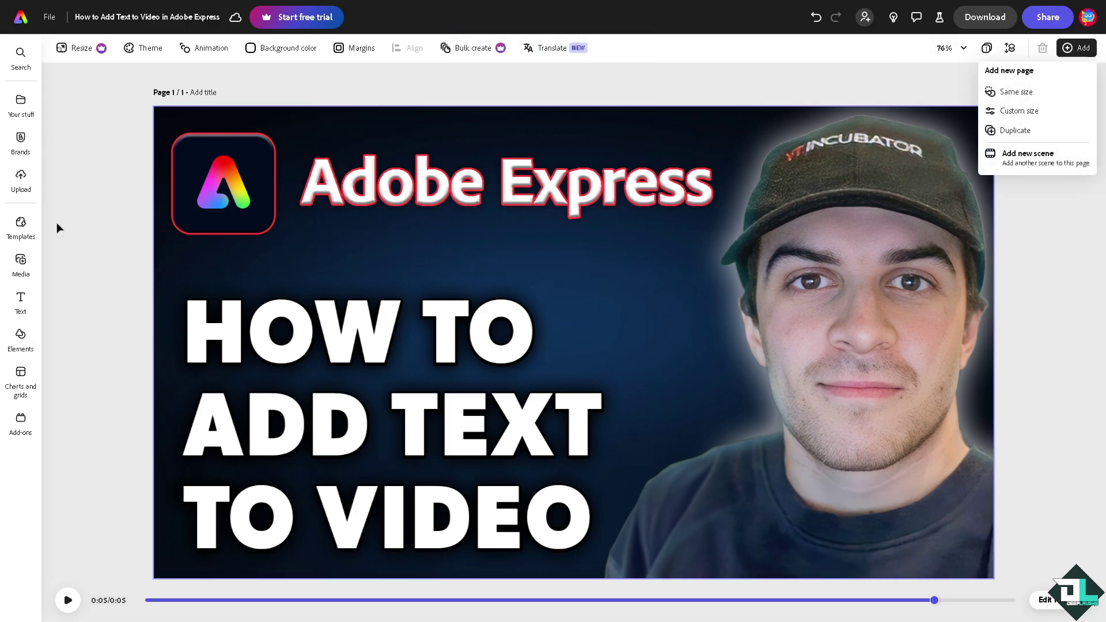
pyautogui.click(1017, 99)
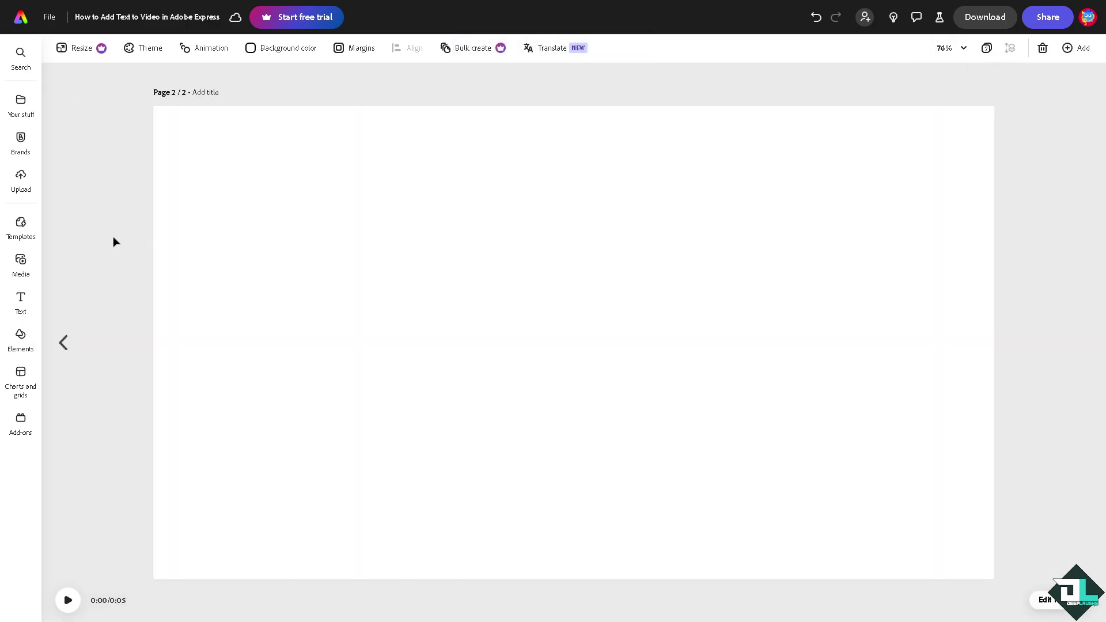
pyautogui.click(22, 262)
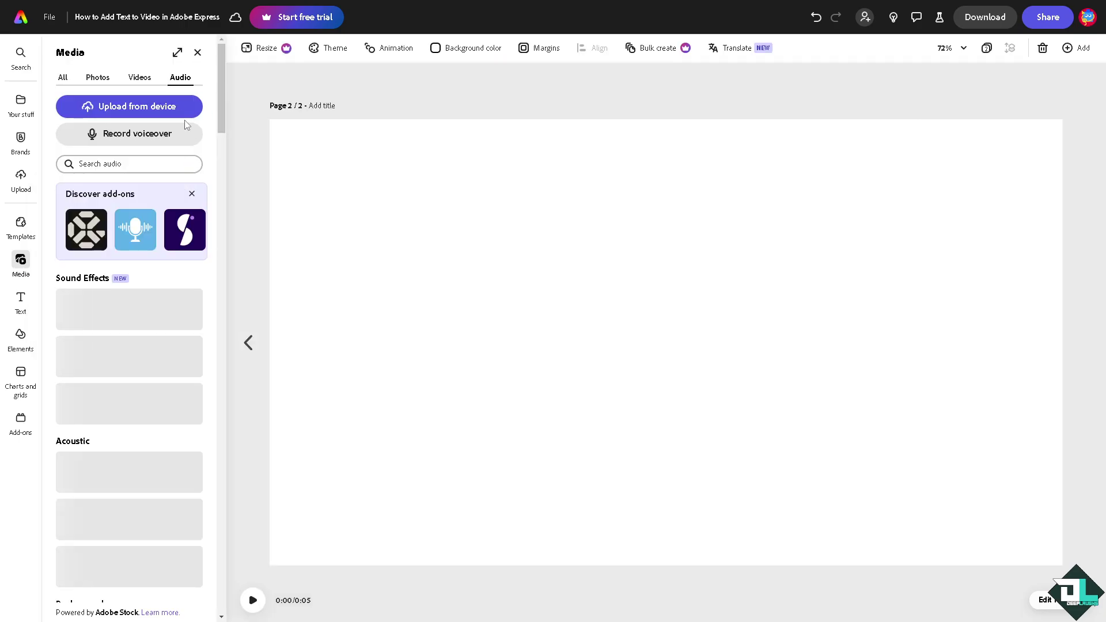
pyautogui.click(140, 78)
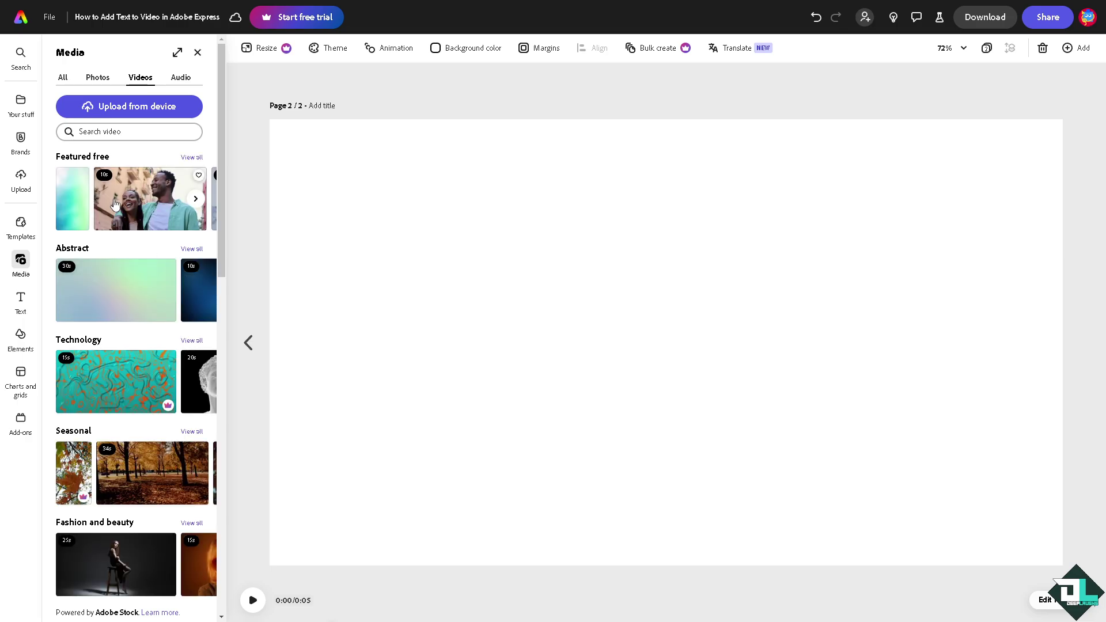
pyautogui.click(192, 158)
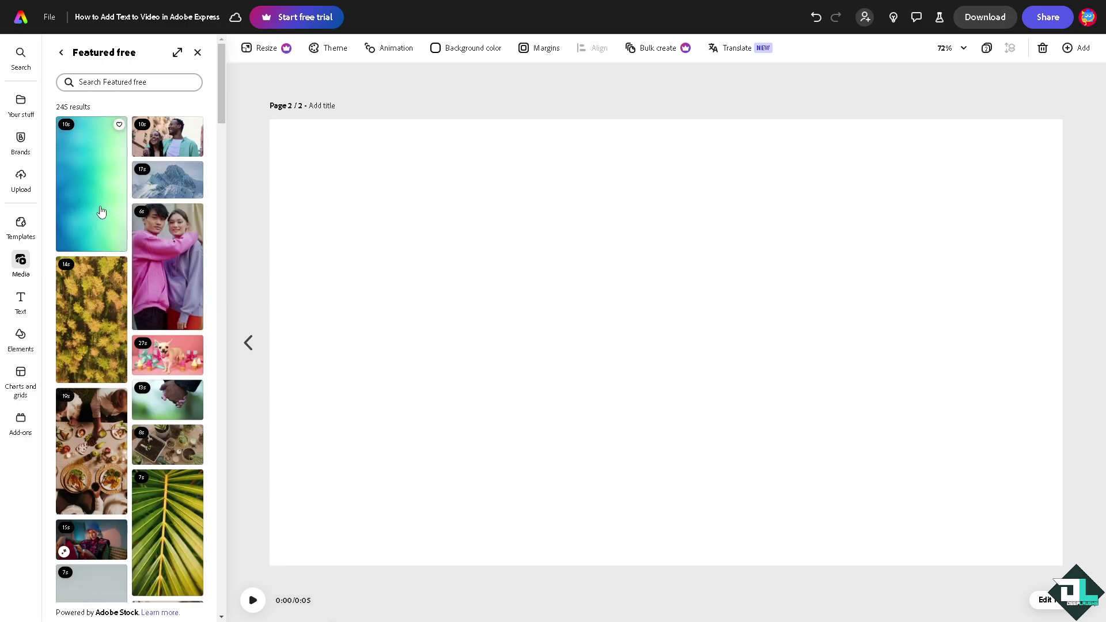
pyautogui.click(174, 263)
pyautogui.moveTo(658, 214); pyautogui.dragTo(389, 214)
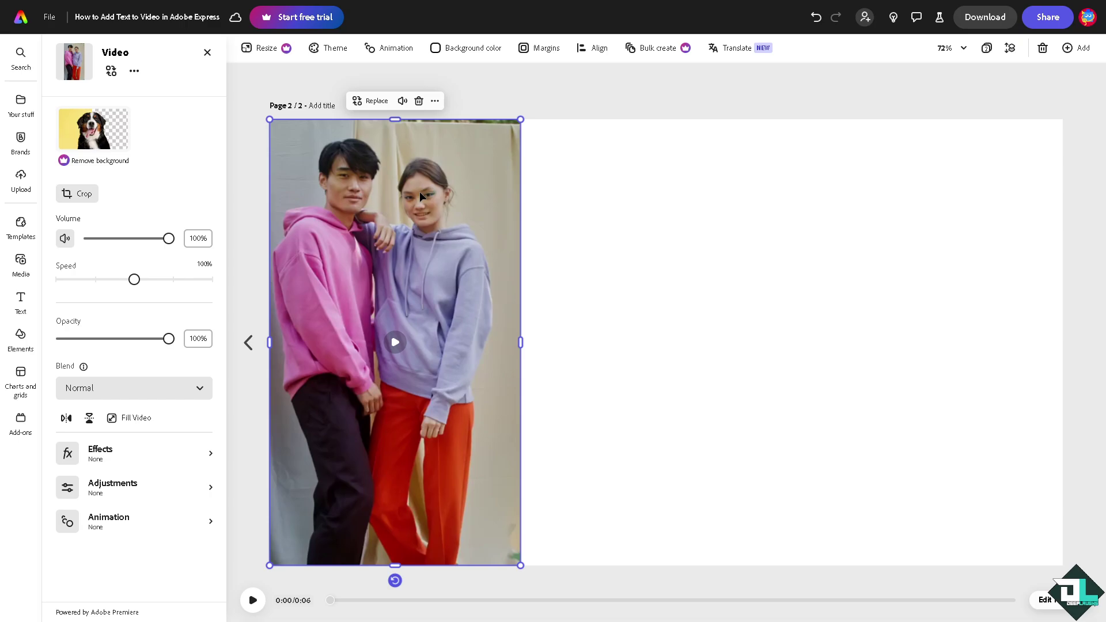
pyautogui.press('Delete')
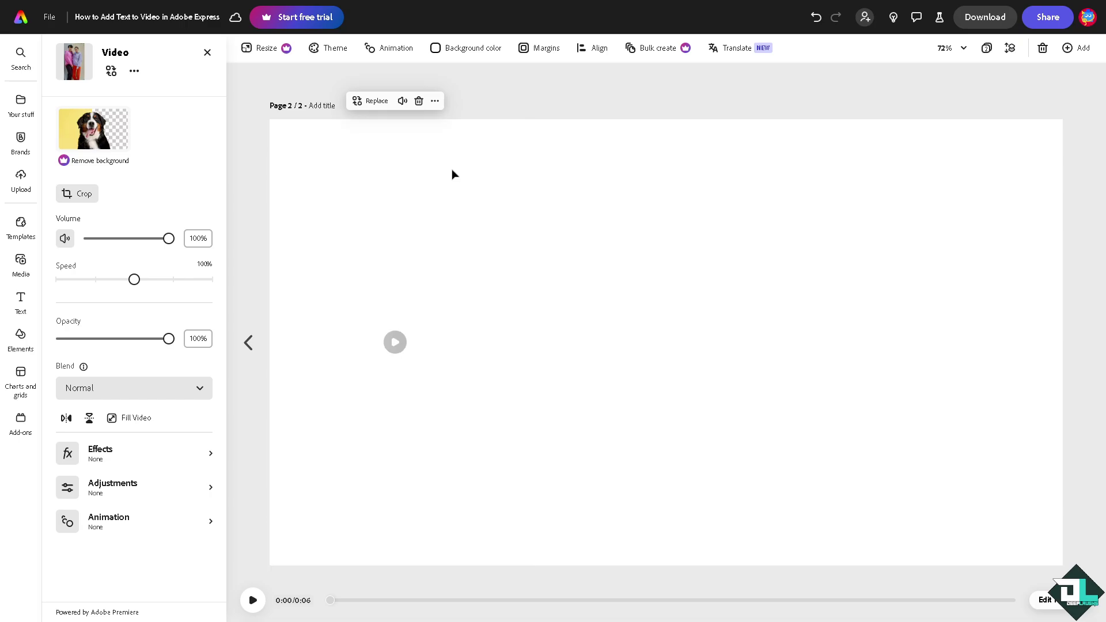
# Step: Delete the blank second page and shrink the thumbnail image, centring it on the page
pyautogui.click(1041, 50)
pyautogui.click(744, 182)
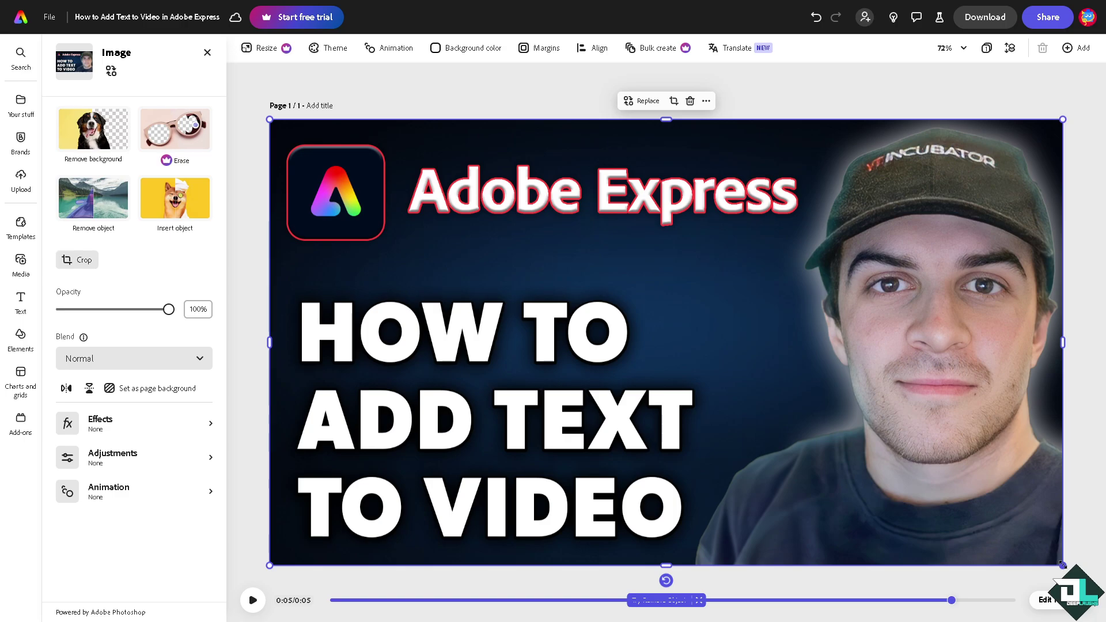
pyautogui.moveTo(1063, 565); pyautogui.dragTo(659, 335)
pyautogui.moveTo(550, 304); pyautogui.dragTo(775, 305)
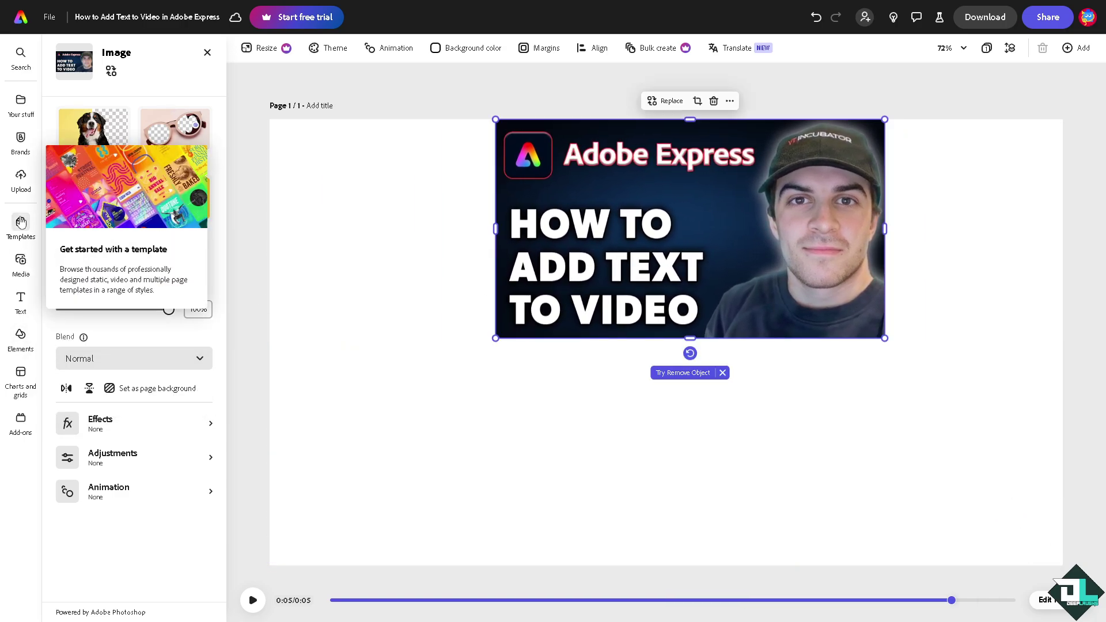
# Step: Add the pink-hoodie couple video filling the left side, with the thumbnail beside it
pyautogui.click(21, 262)
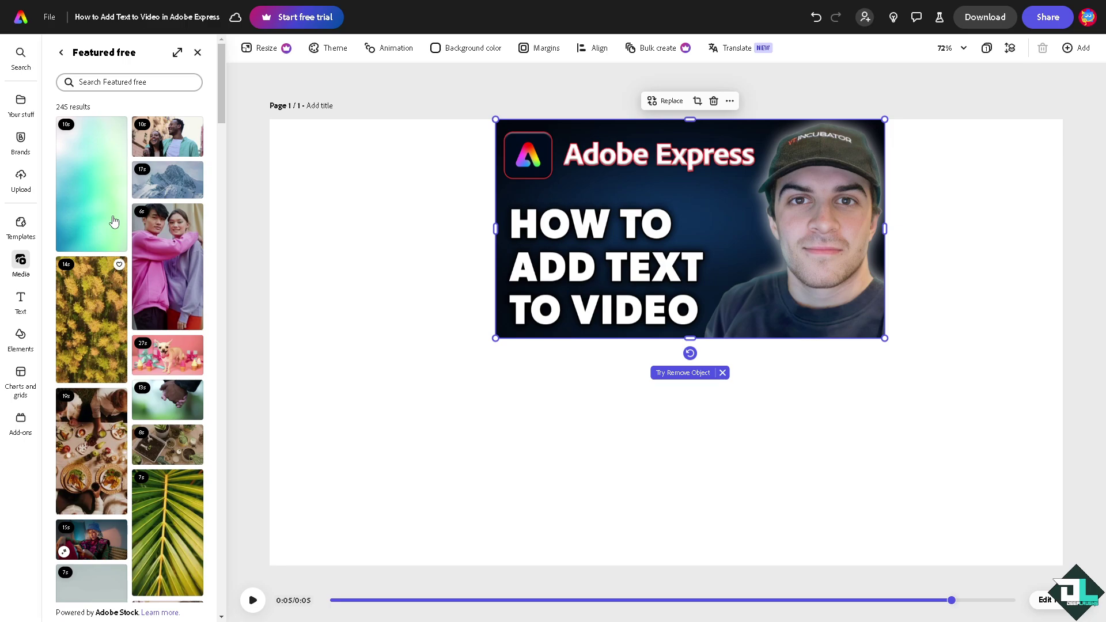
pyautogui.click(167, 265)
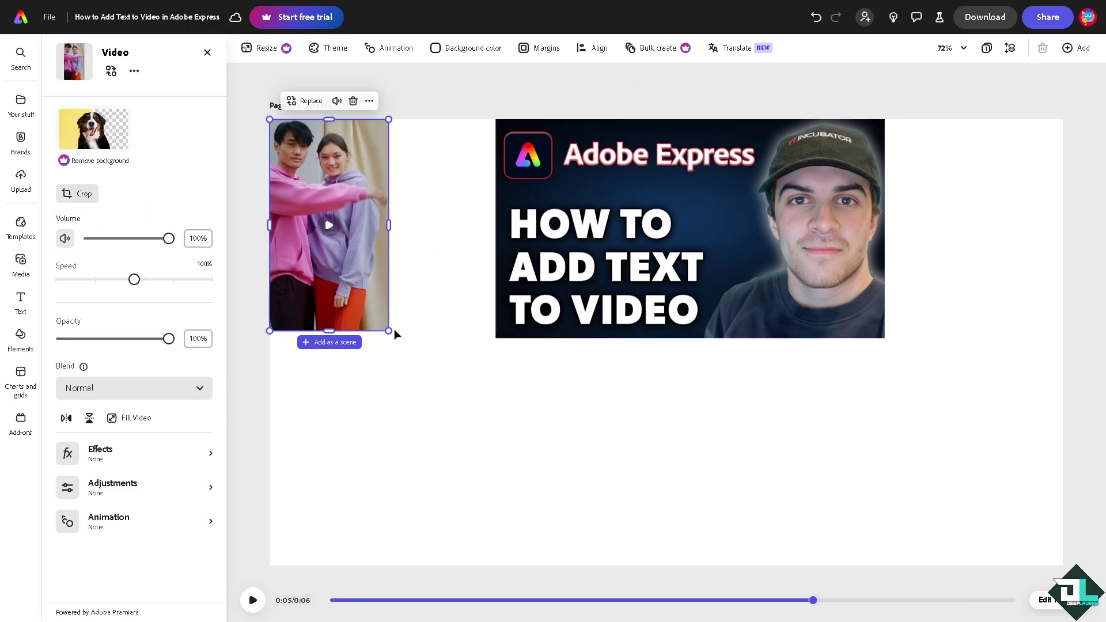
pyautogui.moveTo(391, 333); pyautogui.dragTo(560, 548)
pyautogui.moveTo(651, 323); pyautogui.dragTo(696, 252)
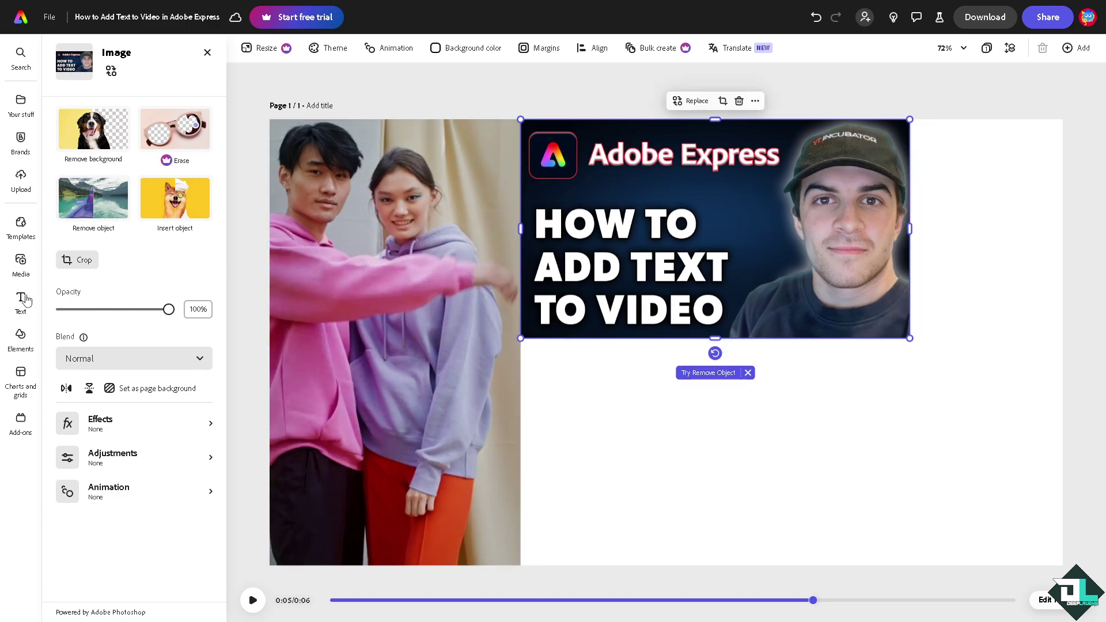
# Step: Add the 25s woman-eating clip below the thumbnail, sized to match its width
pyautogui.click(21, 262)
pyautogui.scroll(-3, 153, 288)
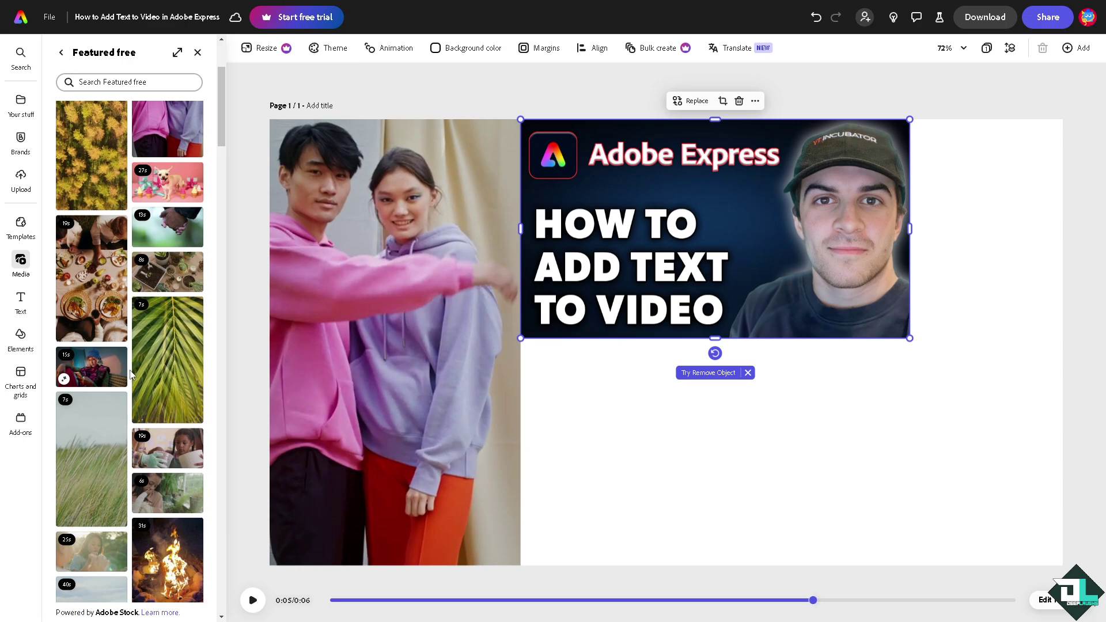
pyautogui.scroll(-3, 131, 375)
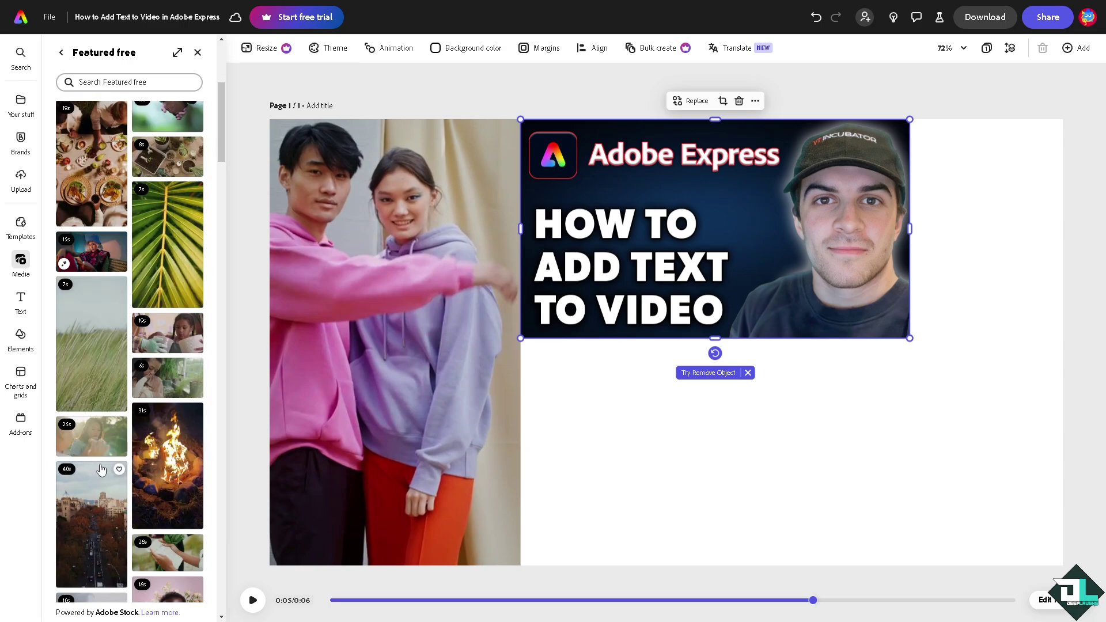
pyautogui.click(104, 447)
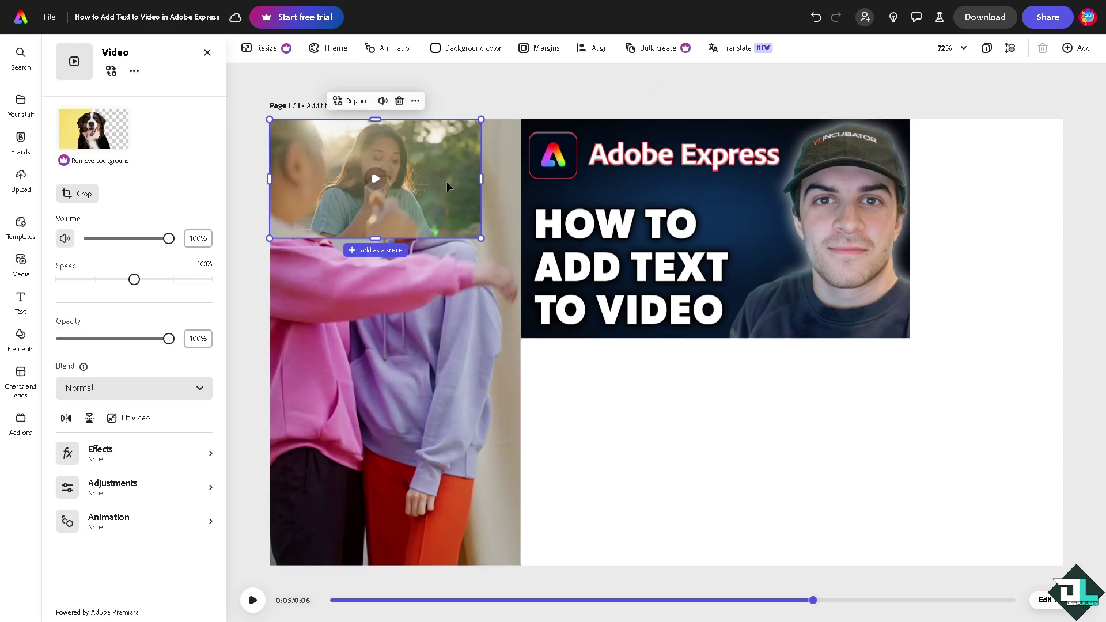
pyautogui.moveTo(465, 191); pyautogui.dragTo(668, 397)
pyautogui.moveTo(733, 458); pyautogui.dragTo(924, 565)
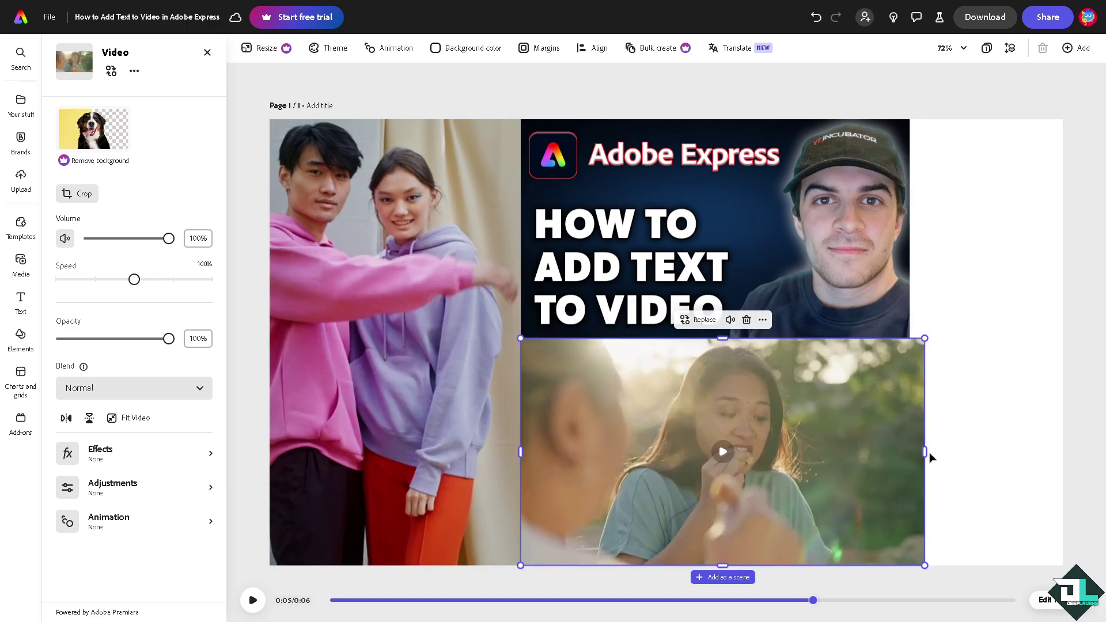
pyautogui.moveTo(925, 452); pyautogui.dragTo(909, 452)
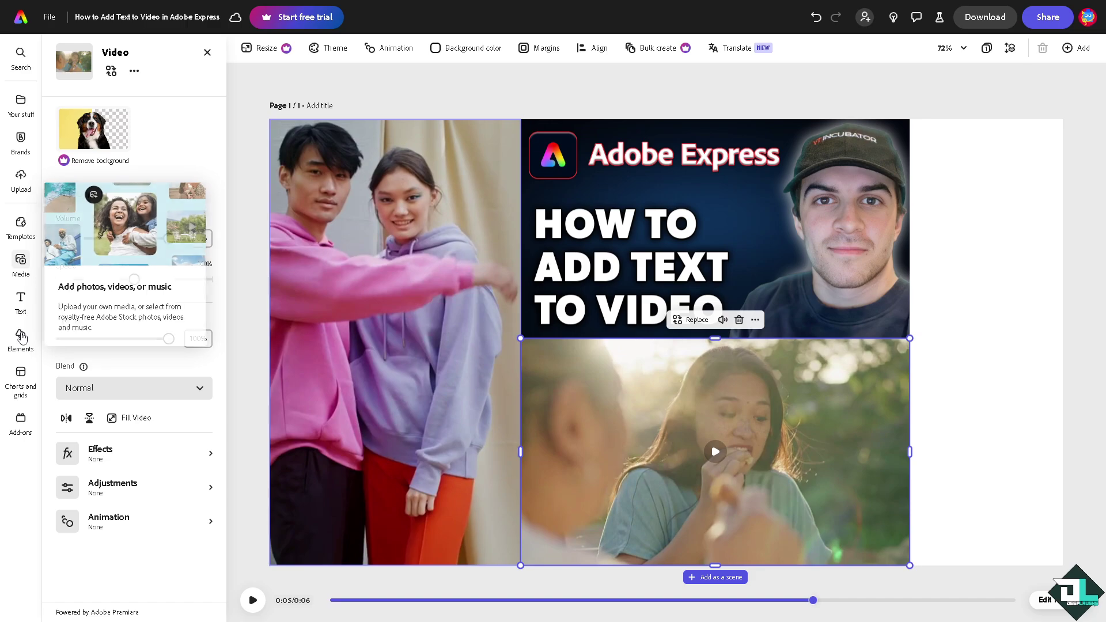
# Step: Add the campfire clip and enlarge it to fill the page's right side
pyautogui.click(21, 260)
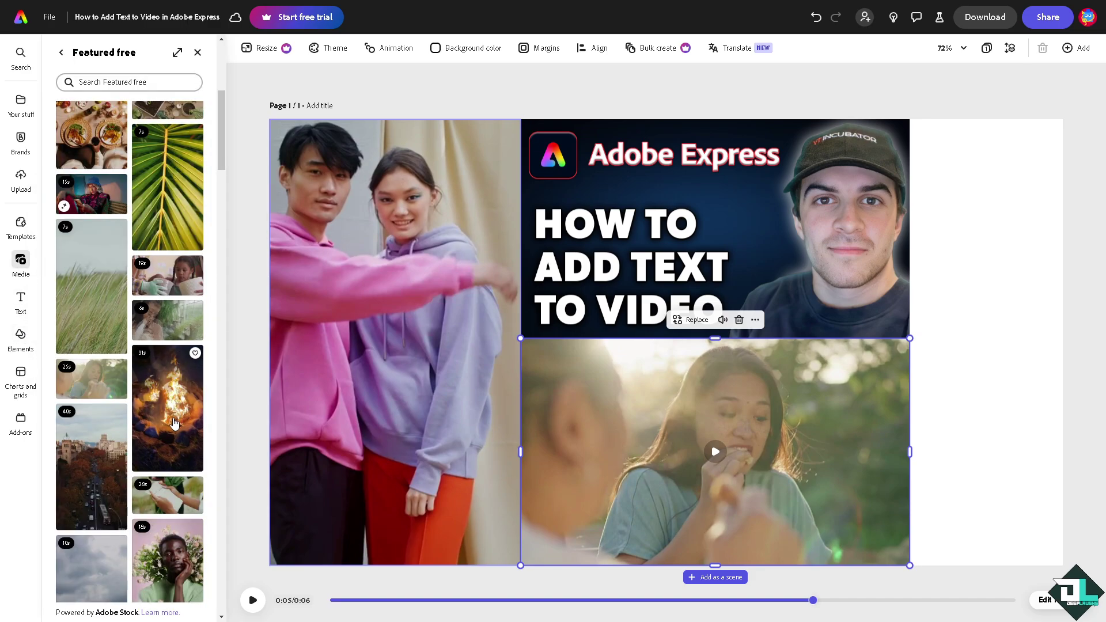
pyautogui.click(174, 423)
pyautogui.moveTo(340, 225); pyautogui.dragTo(978, 223)
pyautogui.moveTo(1024, 331); pyautogui.dragTo(1101, 570)
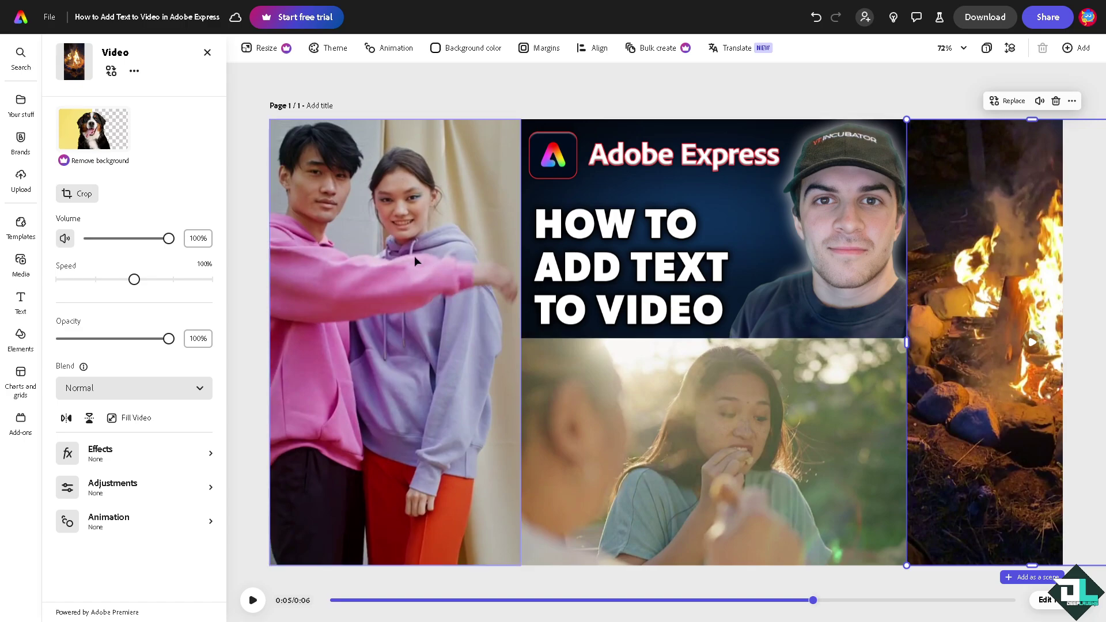
# Step: Add a text box and paste the title, deleting 'Adobe Express' from it
pyautogui.click(21, 299)
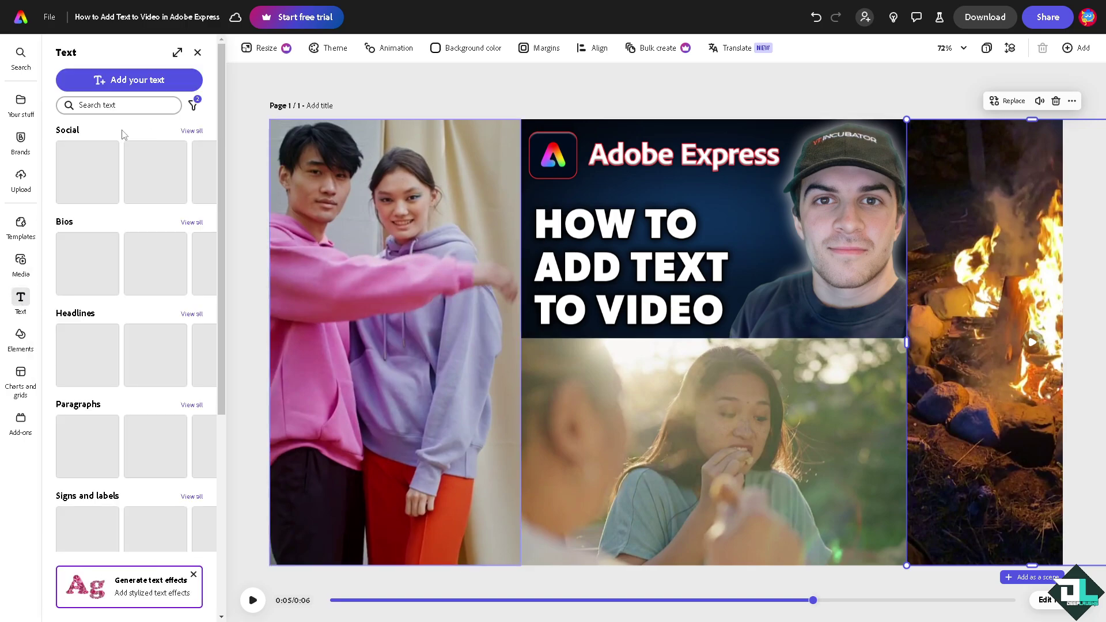
pyautogui.click(131, 80)
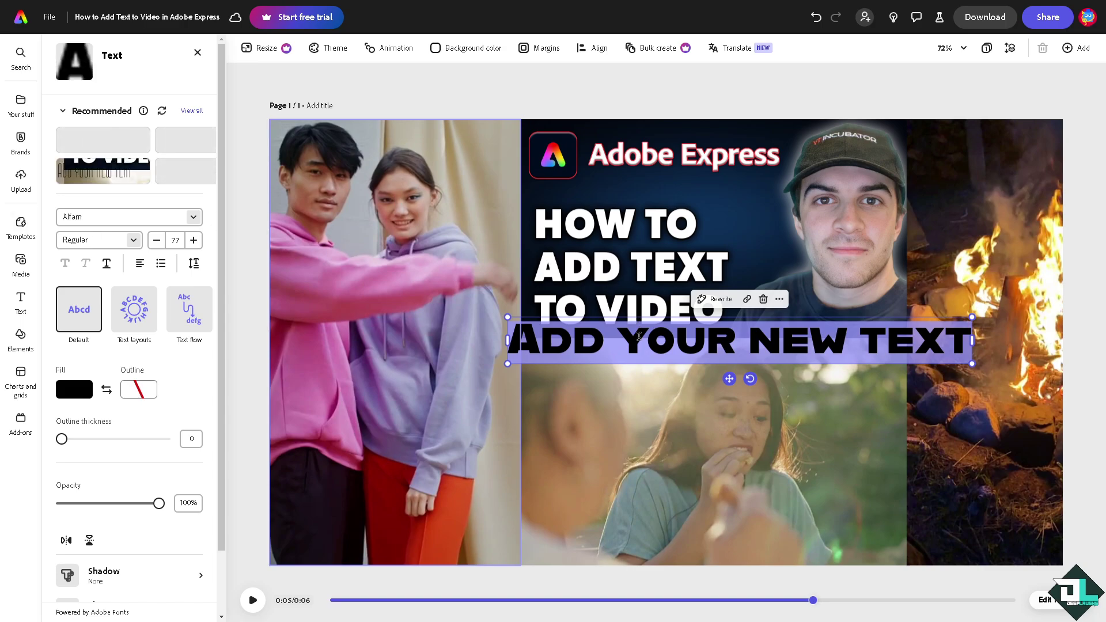
pyautogui.click(634, 340)
pyautogui.hotkey('ctrl', 'a')
pyautogui.write('Adobe Express How to Add Text to Video')
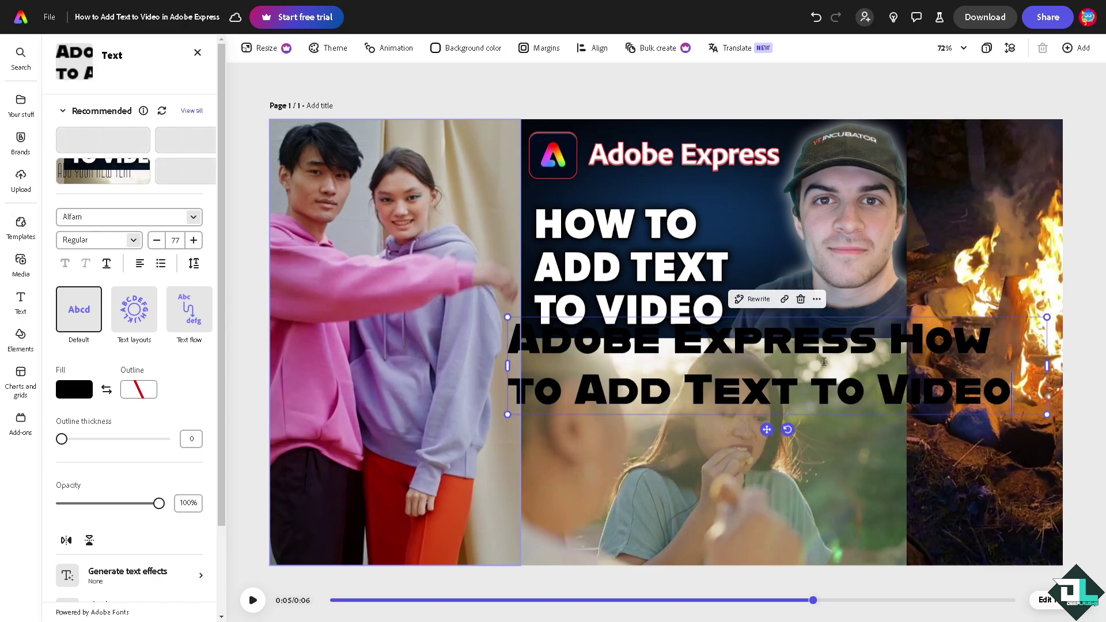
pyautogui.moveTo(881, 339); pyautogui.dragTo(510, 340)
pyautogui.press('BackSpace')
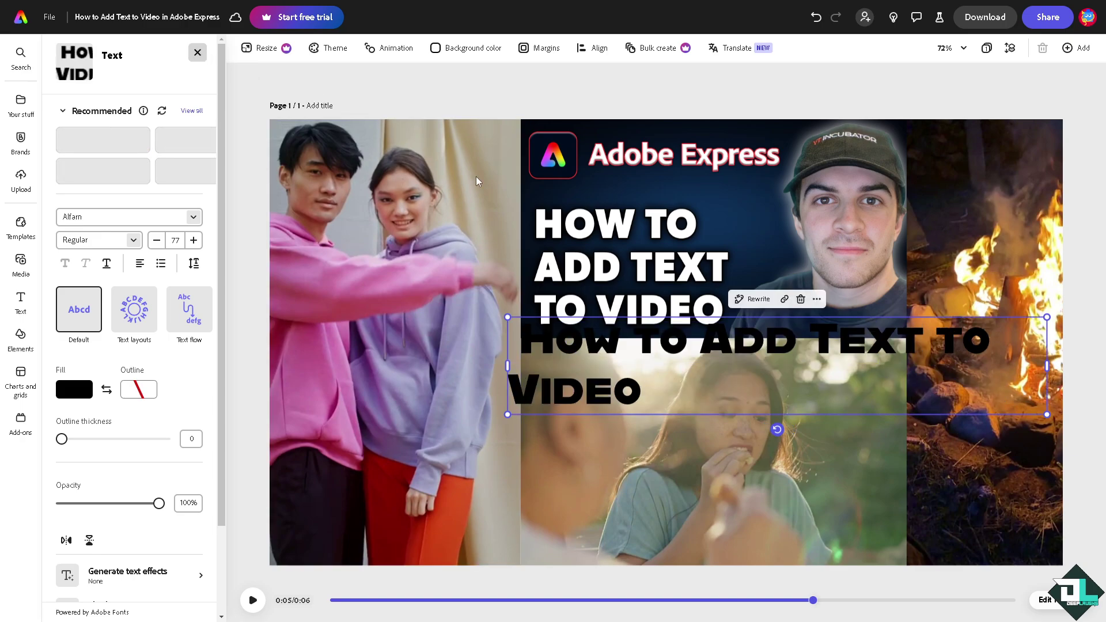
pyautogui.press('Escape')
# Step: Break the caption into two lines reading 'How to Add / Text to Video'
pyautogui.click(593, 344)
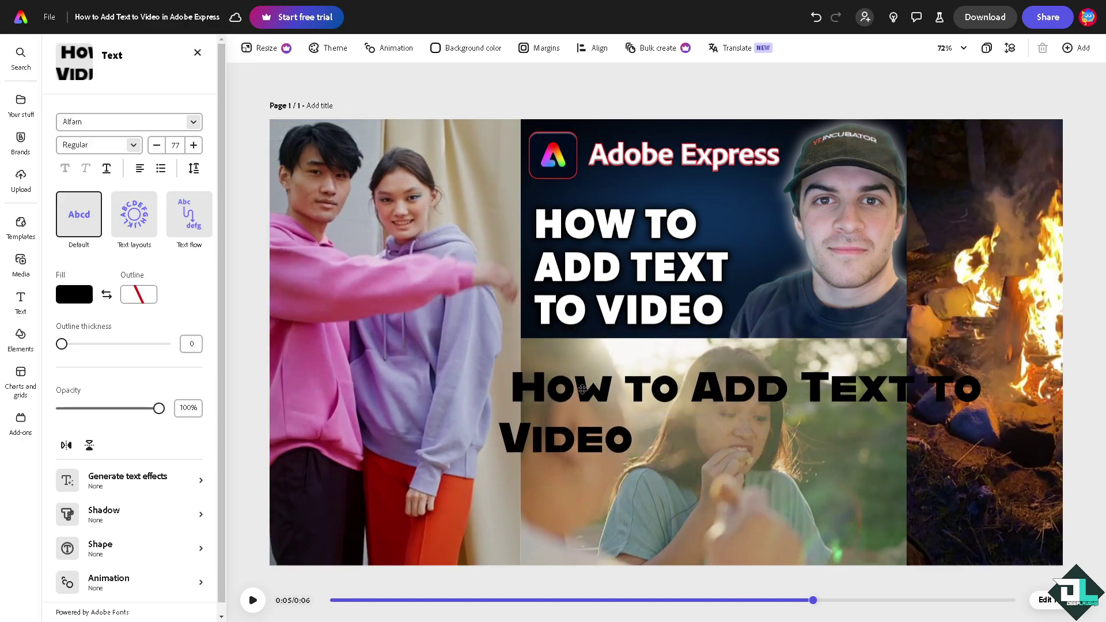
pyautogui.click(902, 391)
pyautogui.press('Return')
pyautogui.click(768, 390)
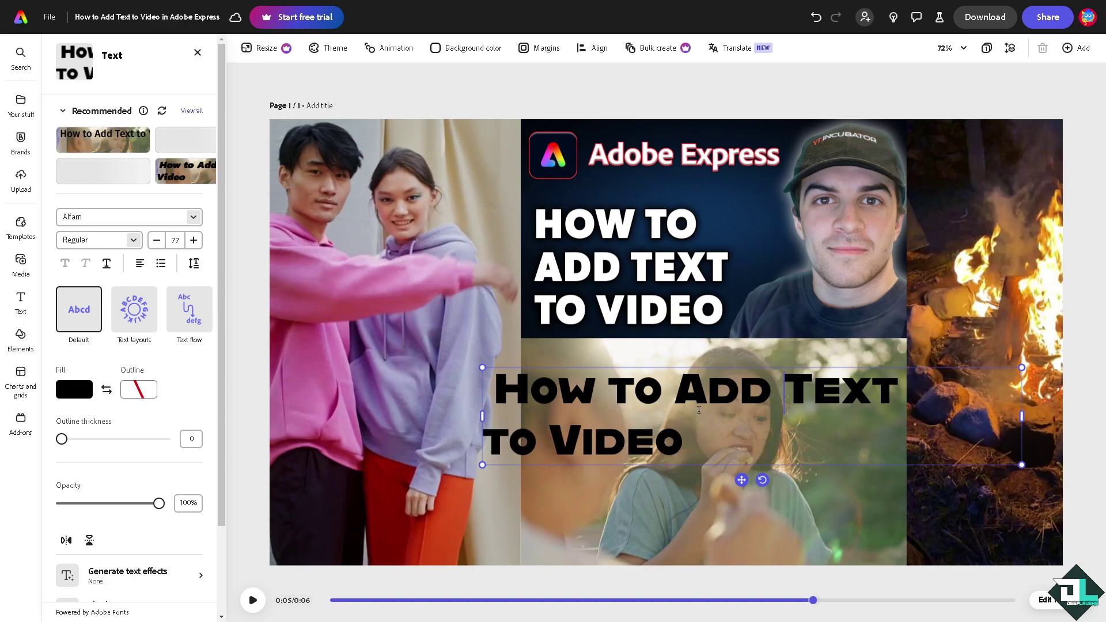
pyautogui.press('Return')
pyautogui.click(607, 424)
pyautogui.press('Delete')
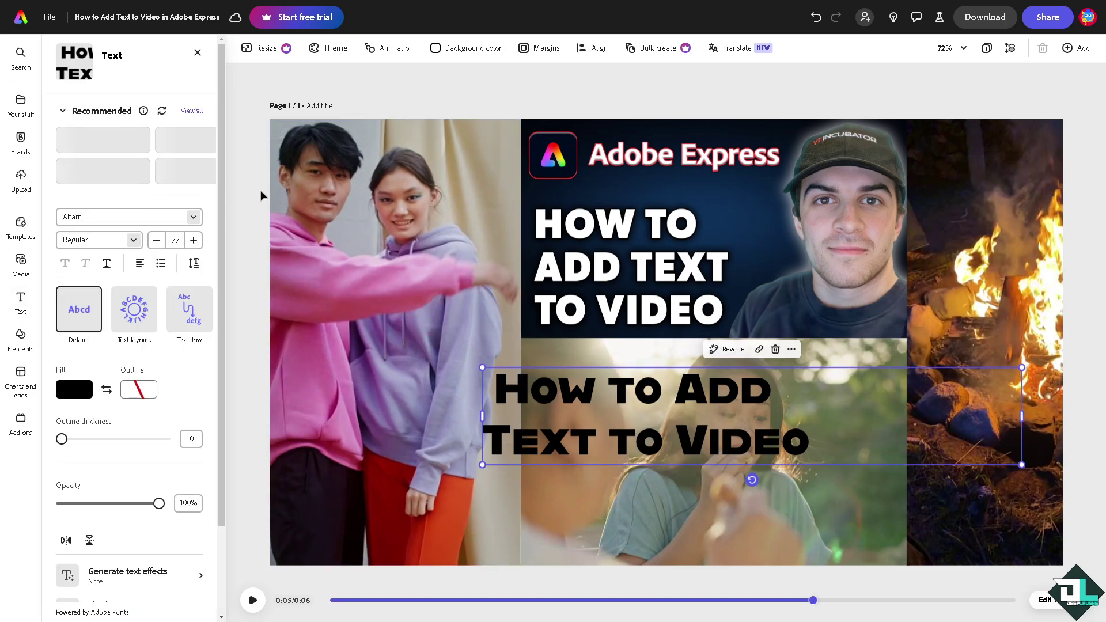
# Step: Try other fill hues for the caption but keep it black (#000000)
pyautogui.click(77, 390)
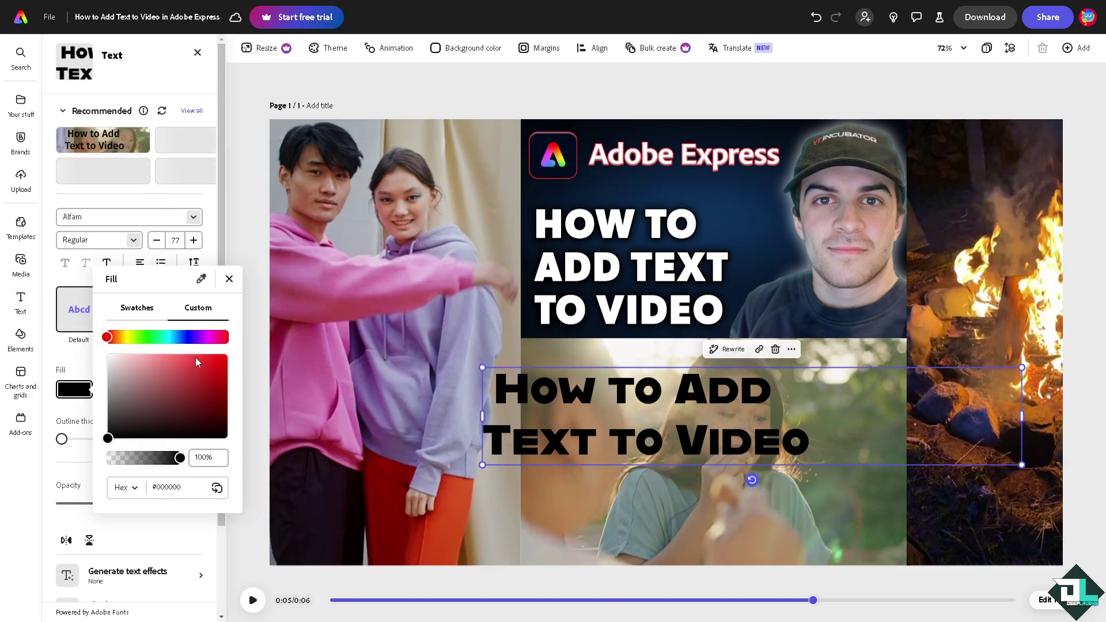
pyautogui.click(157, 336)
pyautogui.click(128, 338)
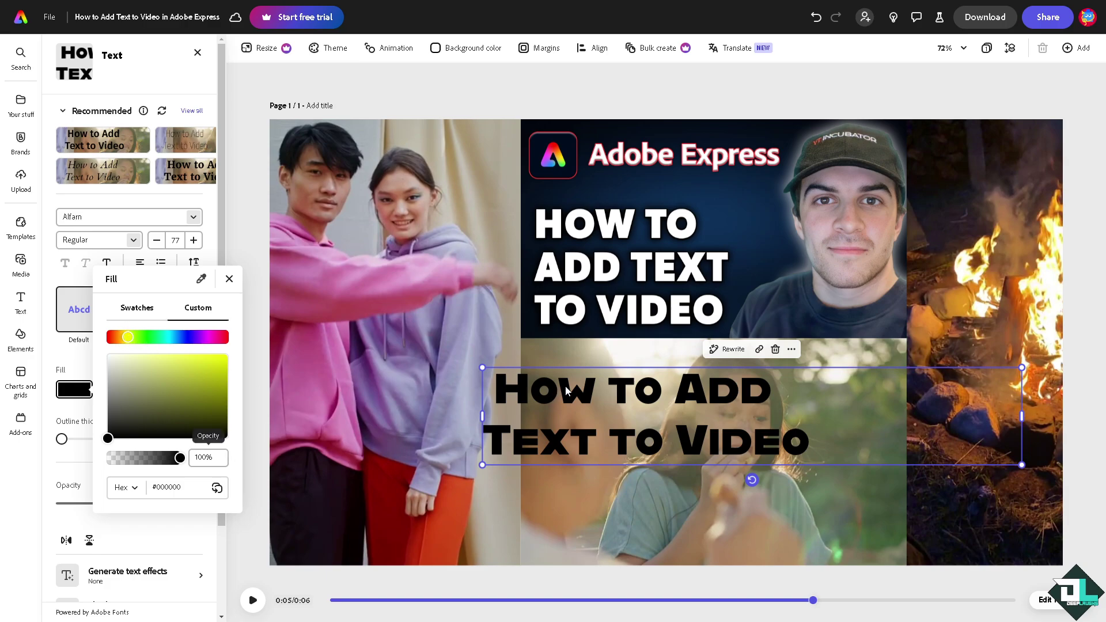
pyautogui.click(569, 392)
pyautogui.hotkey('ctrl', 'a')
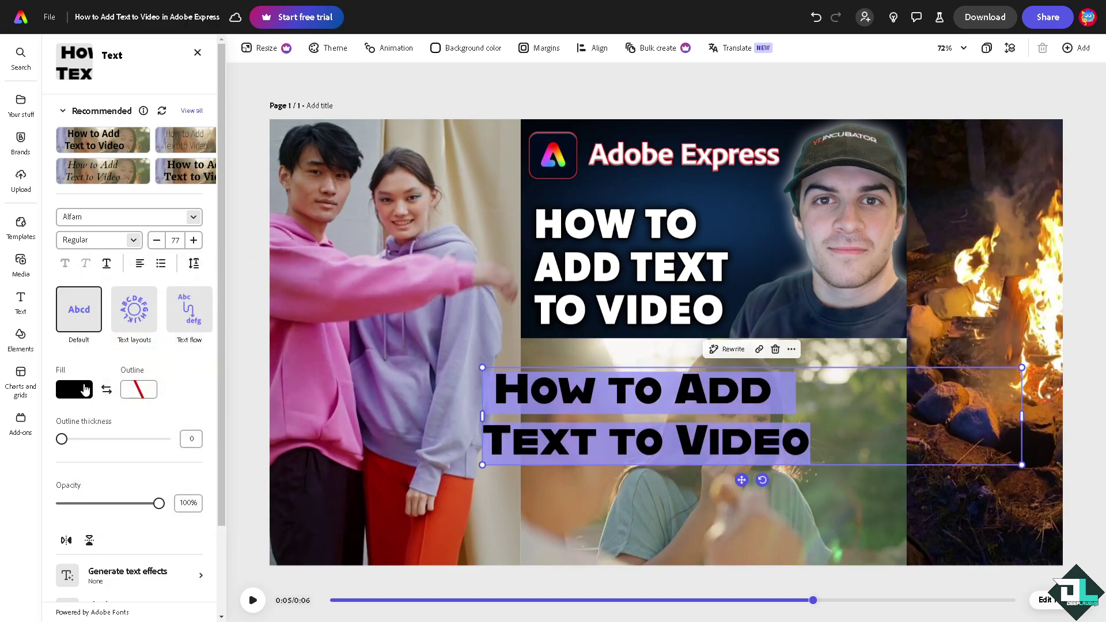
pyautogui.click(74, 390)
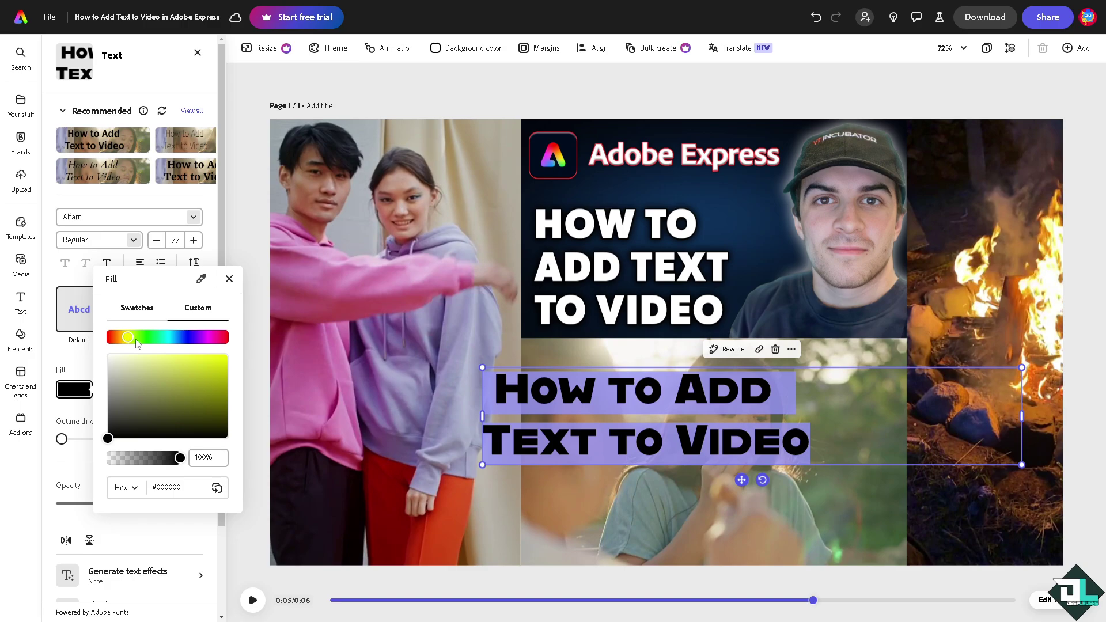
pyautogui.click(557, 374)
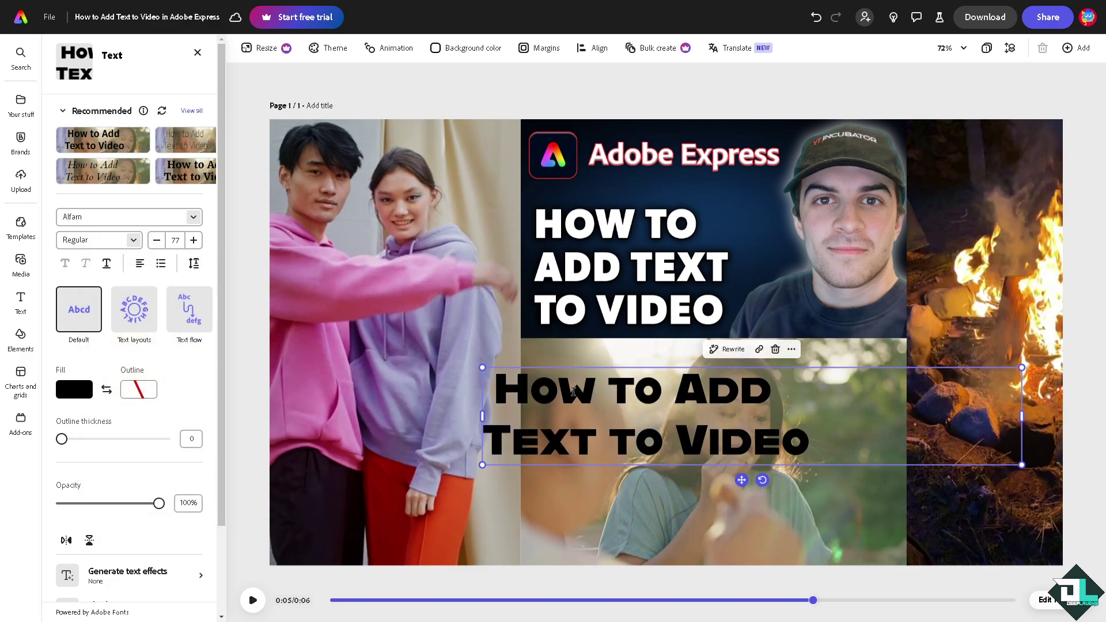
# Step: Shrink the caption to font size 47 and move it to the woman-eating clip's bottom
pyautogui.moveTo(573, 393); pyautogui.dragTo(628, 377)
pyautogui.moveTo(1079, 453); pyautogui.dragTo(869, 414)
pyautogui.moveTo(687, 390); pyautogui.dragTo(759, 522)
pyautogui.scroll(-2, 142, 530)
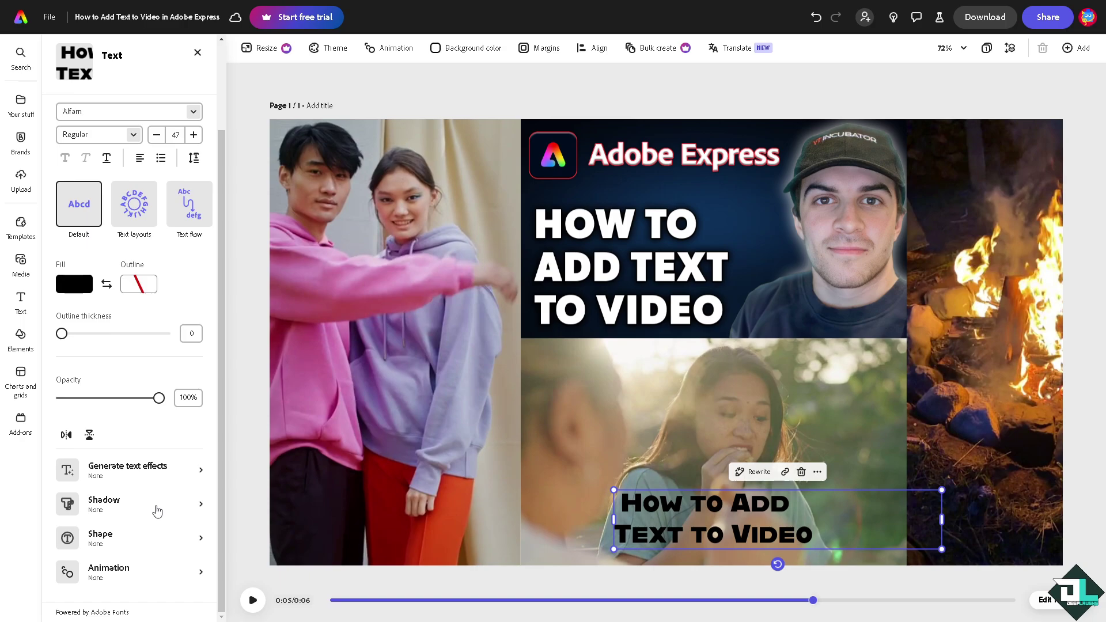
# Step: Apply the Lift shadow to the caption, nudge it slightly, and play the preview
pyautogui.click(156, 511)
pyautogui.click(95, 171)
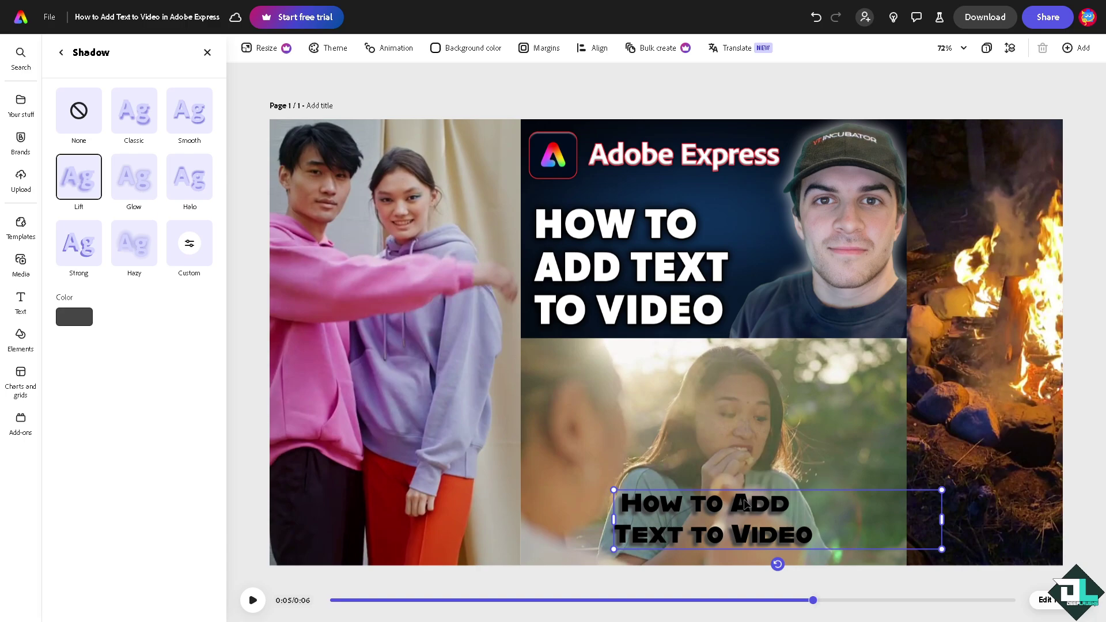
pyautogui.moveTo(743, 498); pyautogui.dragTo(731, 494)
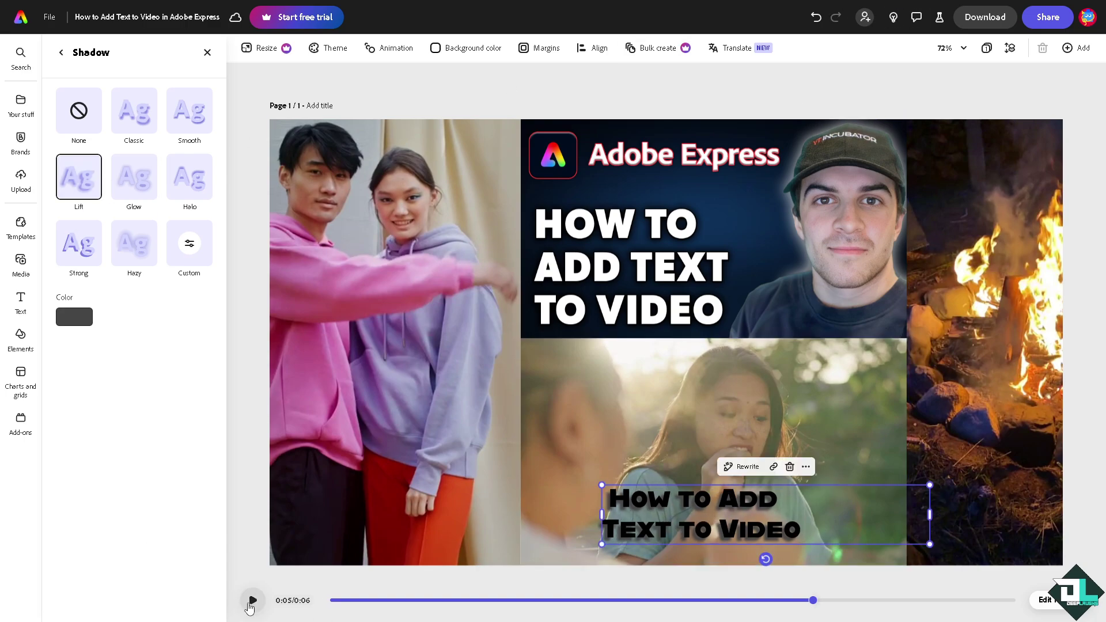
pyautogui.click(252, 600)
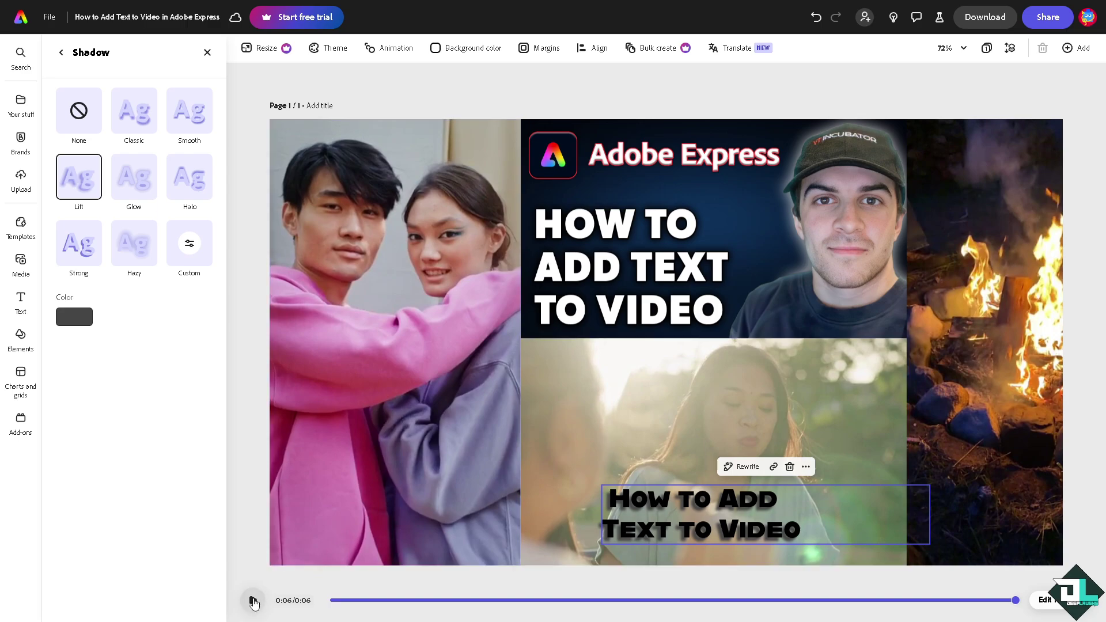
pyautogui.click(253, 601)
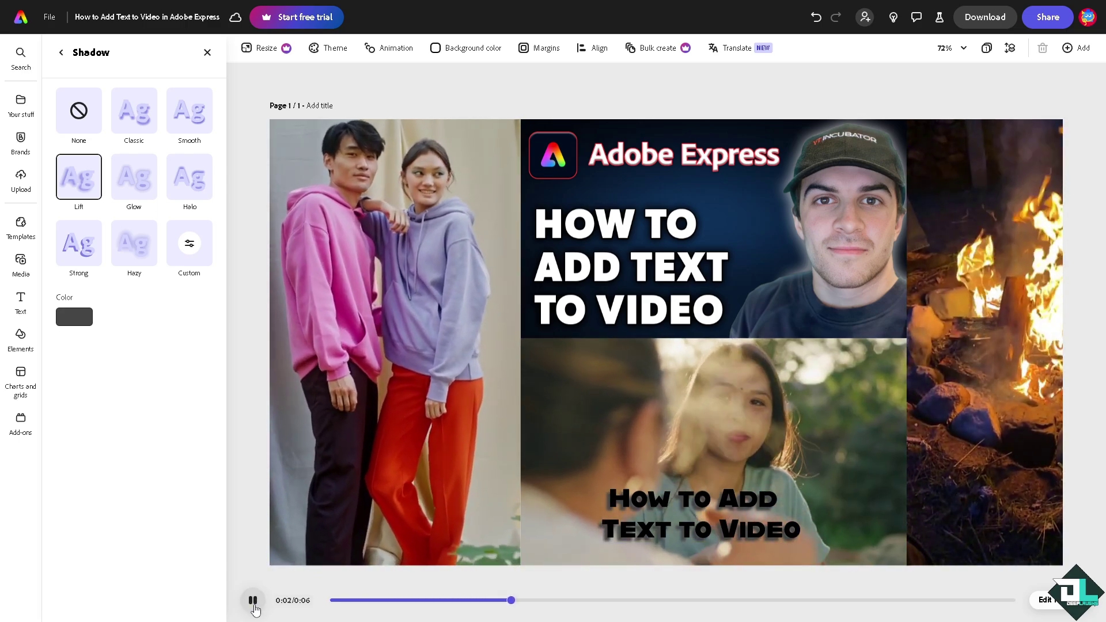
# Step: Pause the preview and check the Download file format list without exporting
pyautogui.press('space')
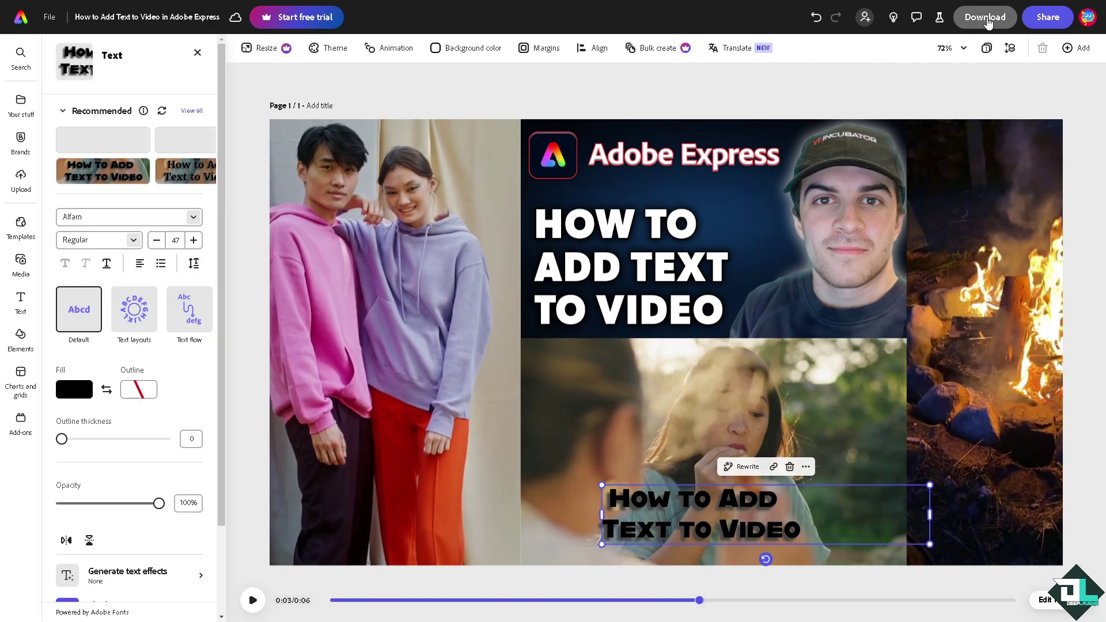
pyautogui.click(986, 18)
pyautogui.click(1003, 110)
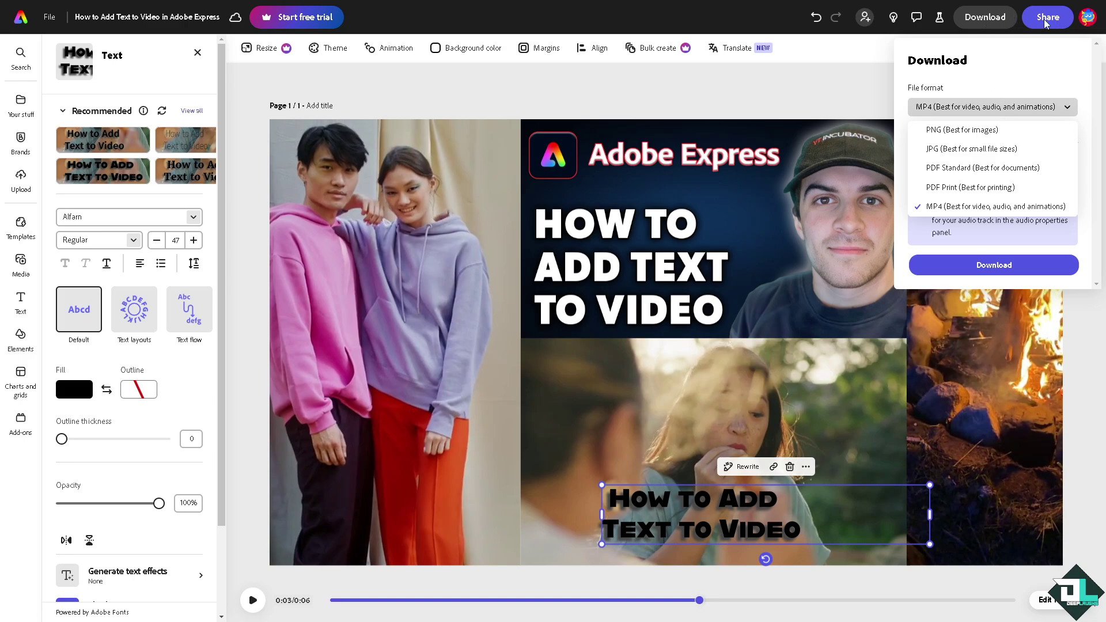
pyautogui.press('Escape')
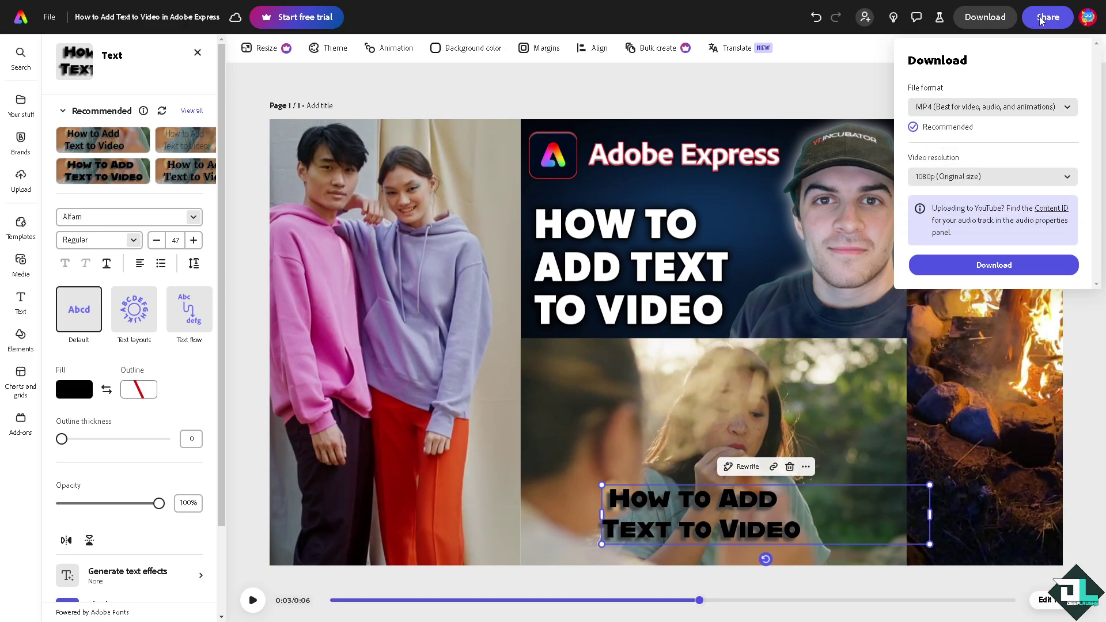
# Step: Copy a share link, view the Save to cloud destinations, then close the Share and Text panels
pyautogui.click(1041, 19)
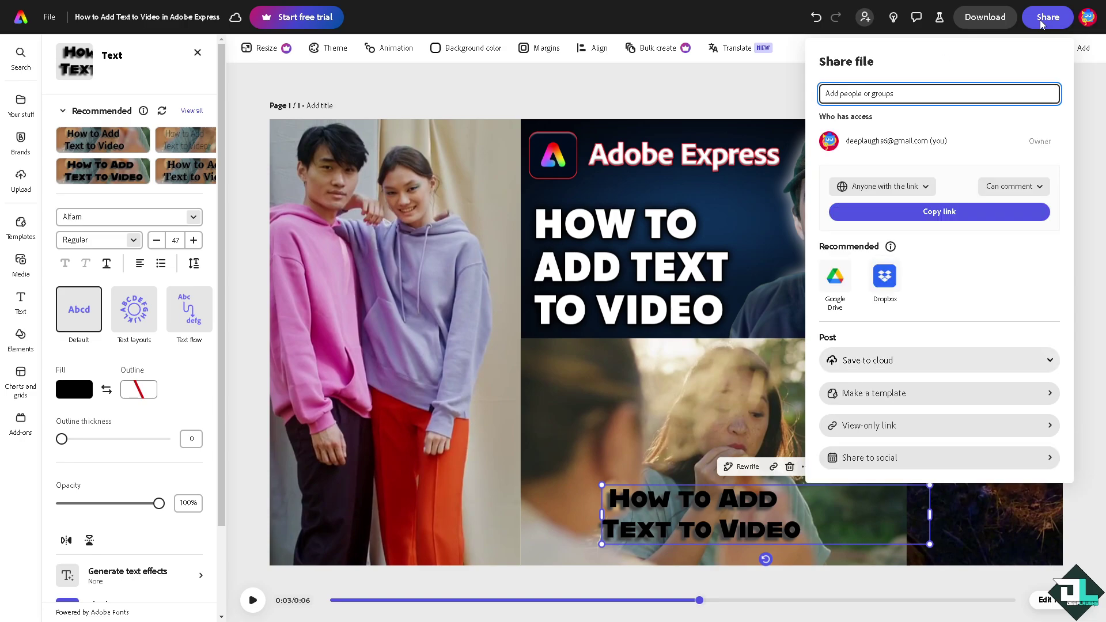
pyautogui.click(940, 213)
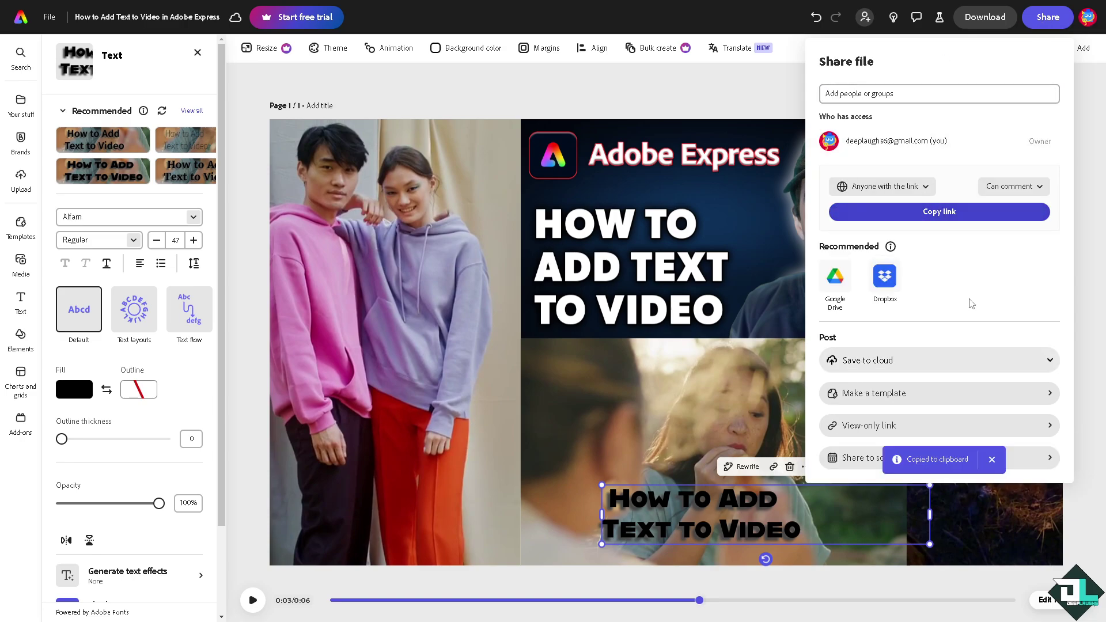
pyautogui.click(937, 366)
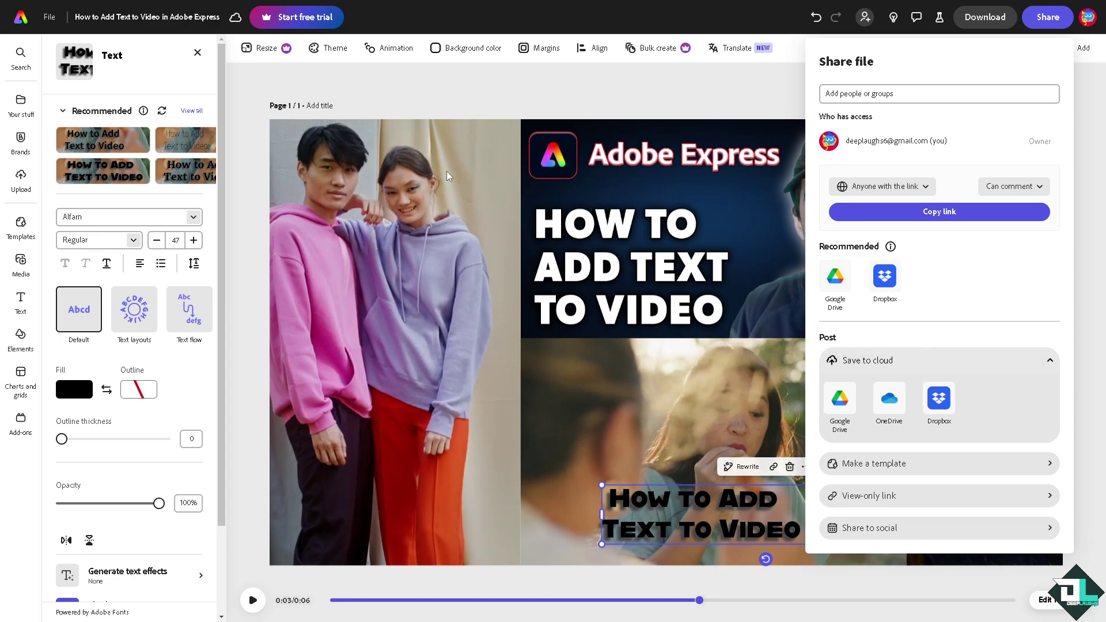
pyautogui.click(420, 154)
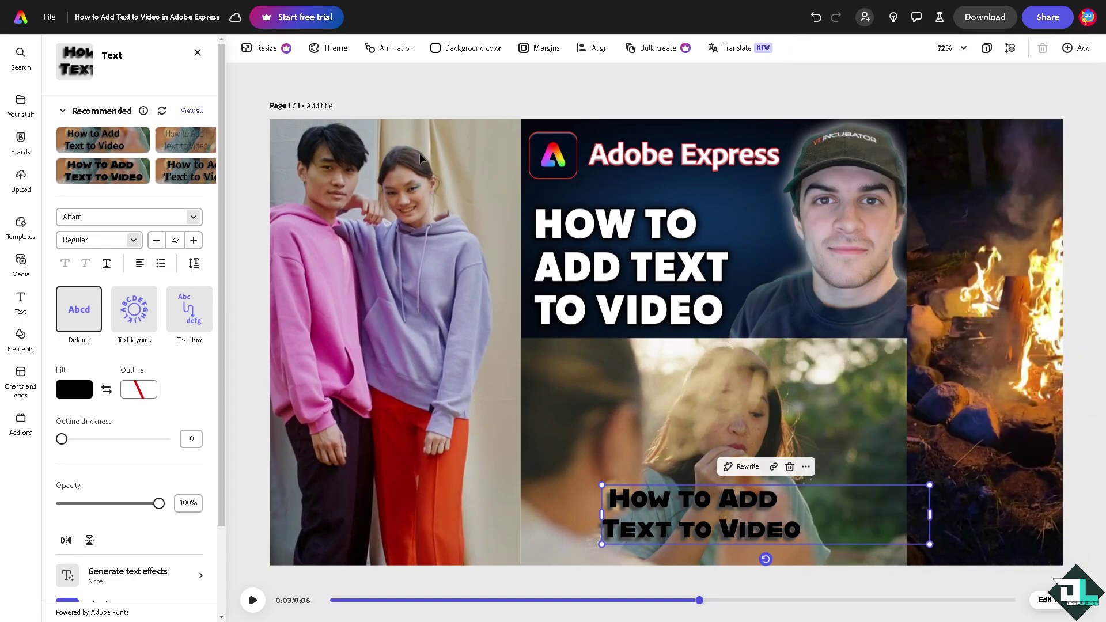
pyautogui.click(198, 54)
pyautogui.click(198, 52)
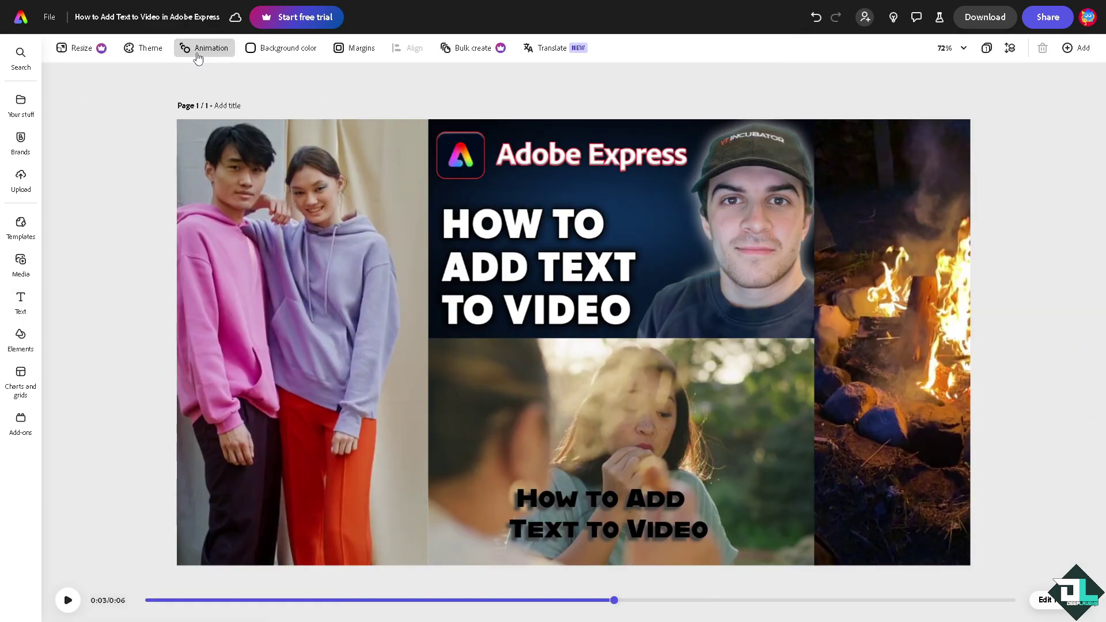